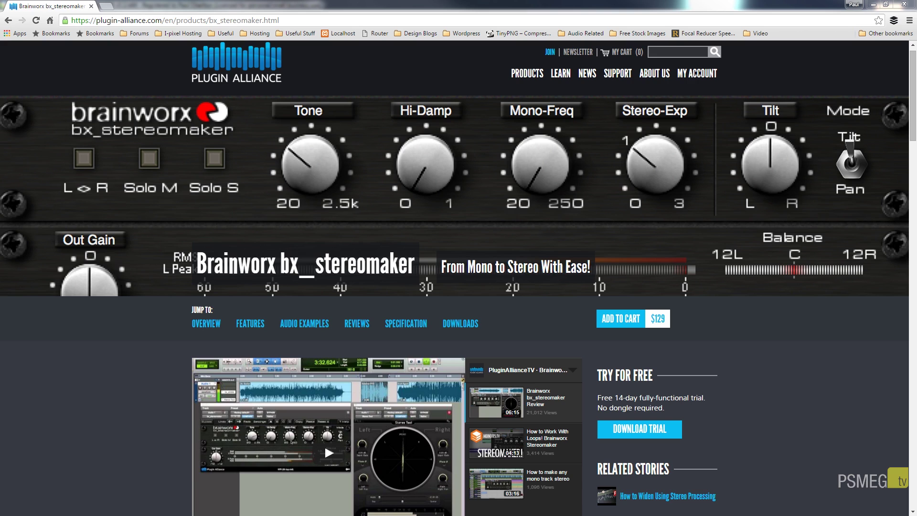
Step: Bypass the Rhythm Gtr Left track's effects, then play the session and stop back at the start
click(874, 6)
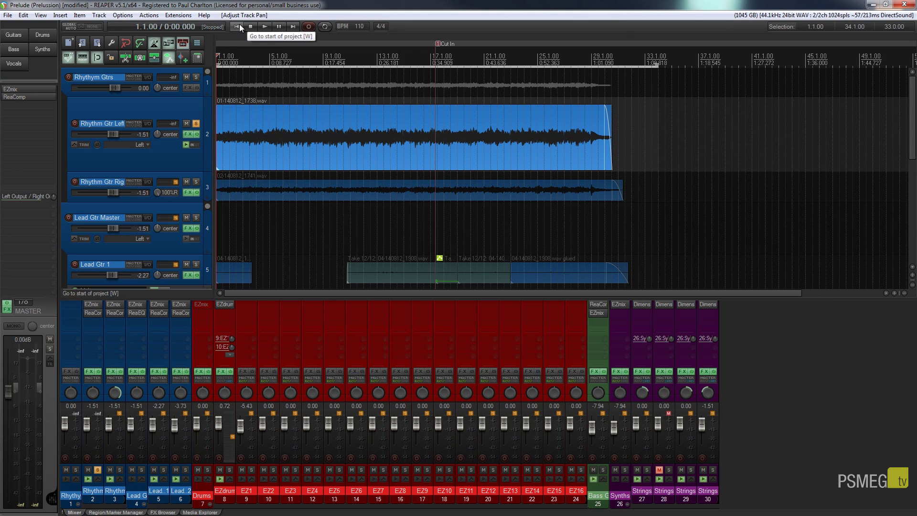
click(197, 134)
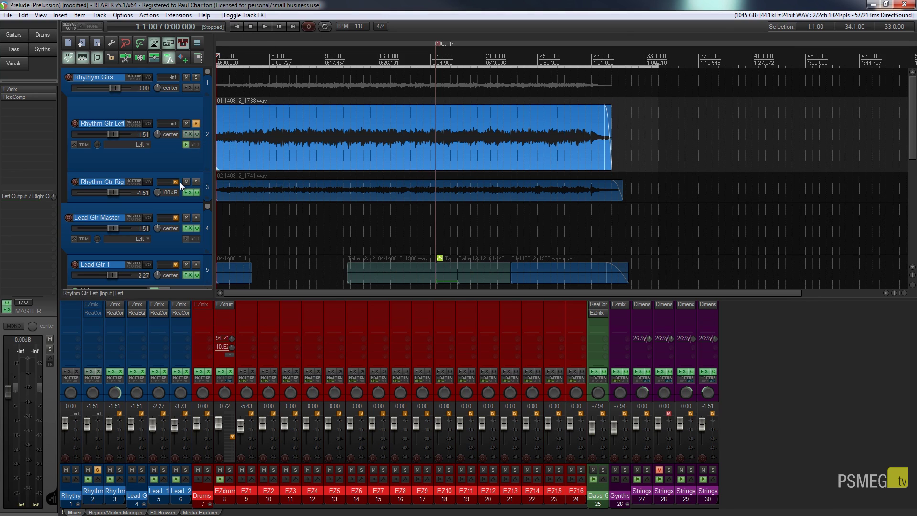
click(266, 30)
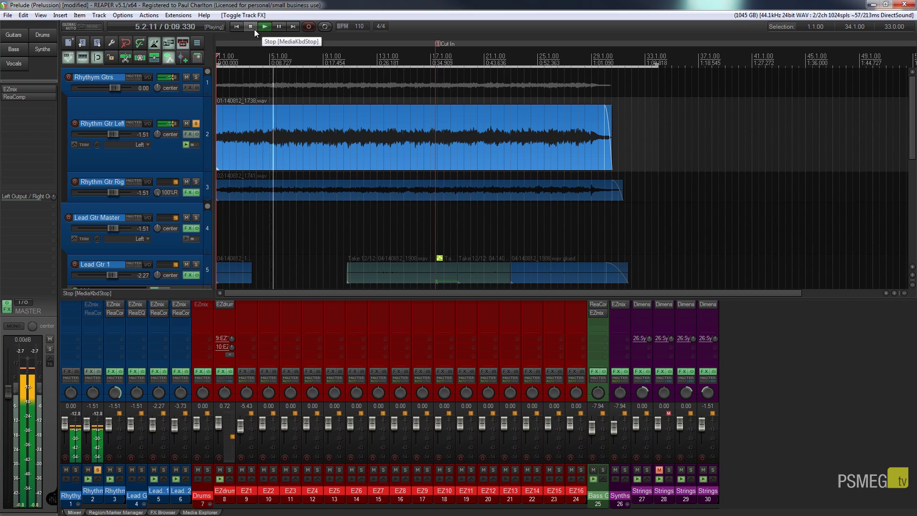
click(255, 30)
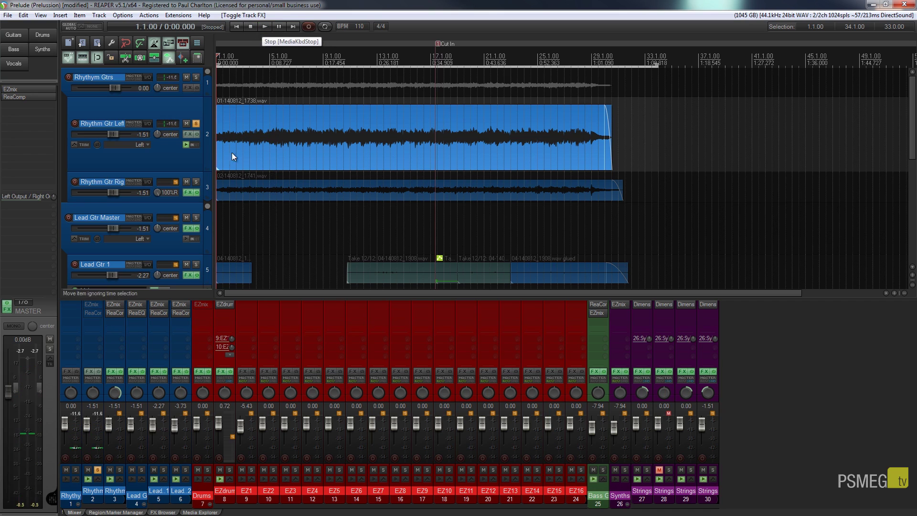
Step: In Rhythm Gtr Left's FX chain, view the EZmix window, select ReaComp, then close the chain
click(188, 134)
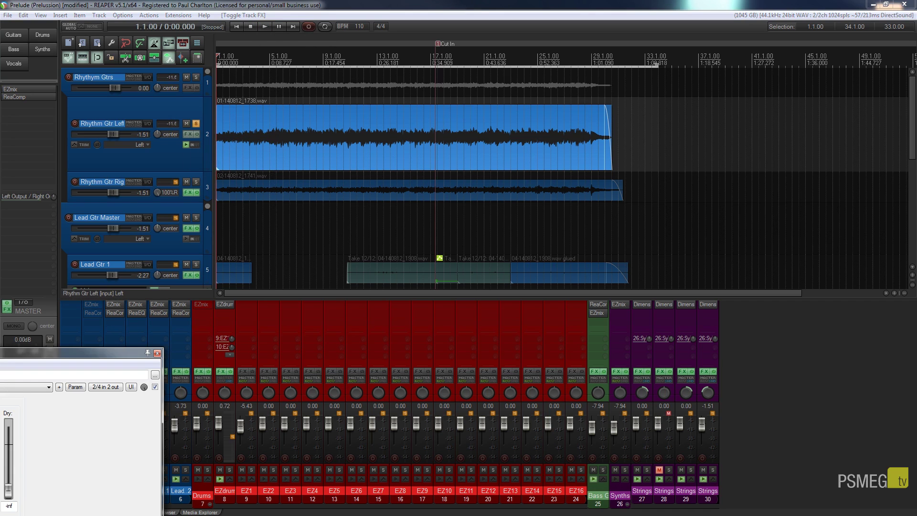
drag(14, 353, 437, 125)
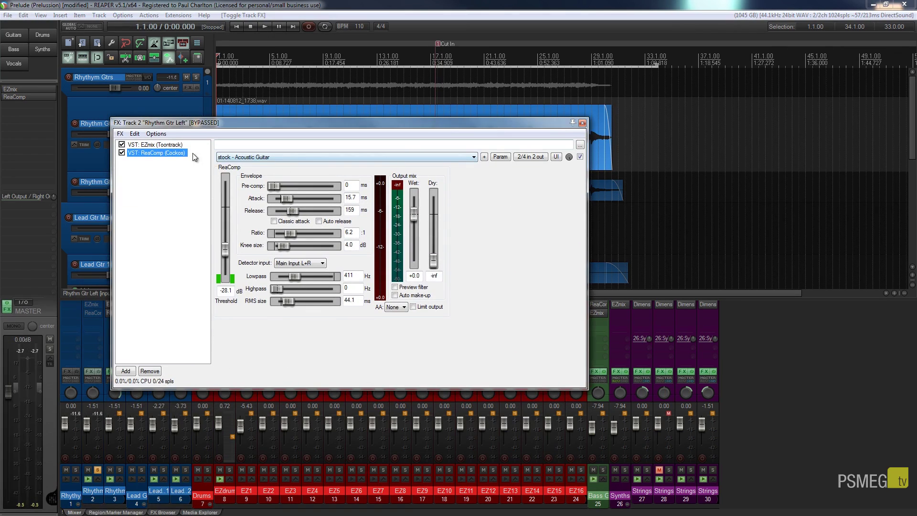
click(162, 144)
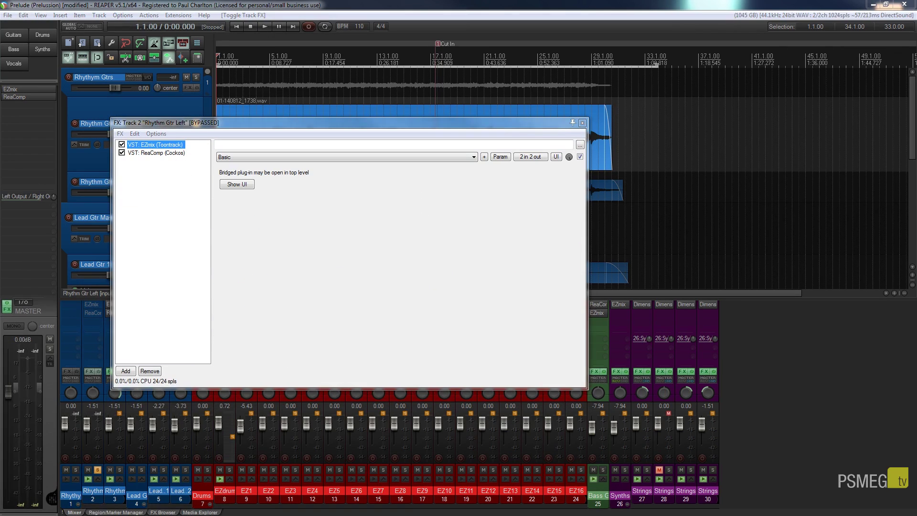
click(237, 184)
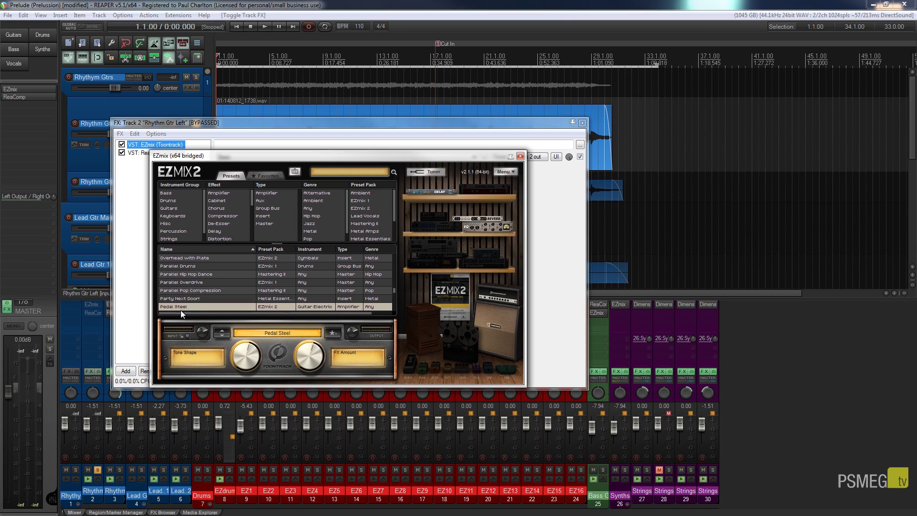
click(521, 156)
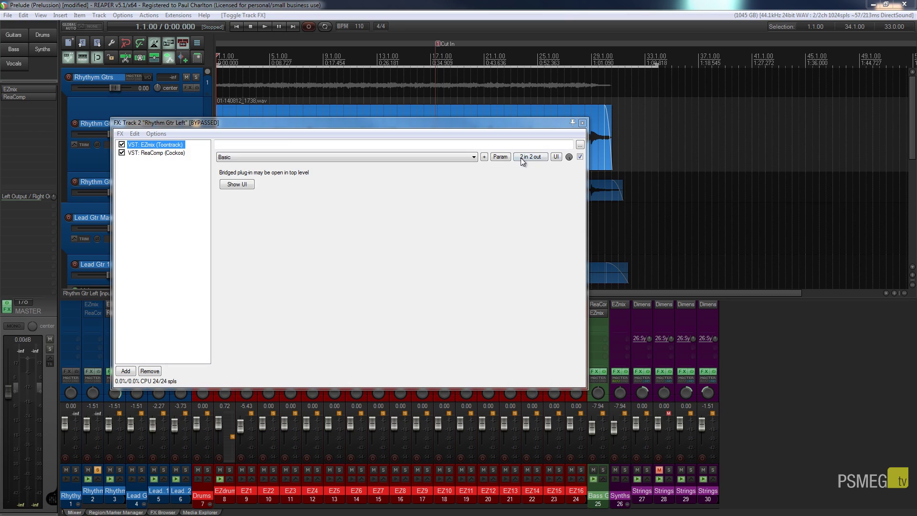
click(149, 153)
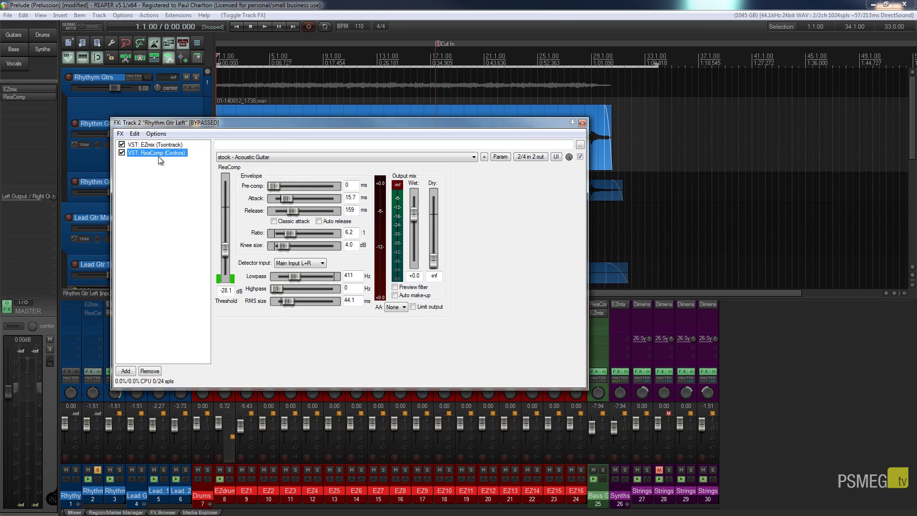
click(583, 124)
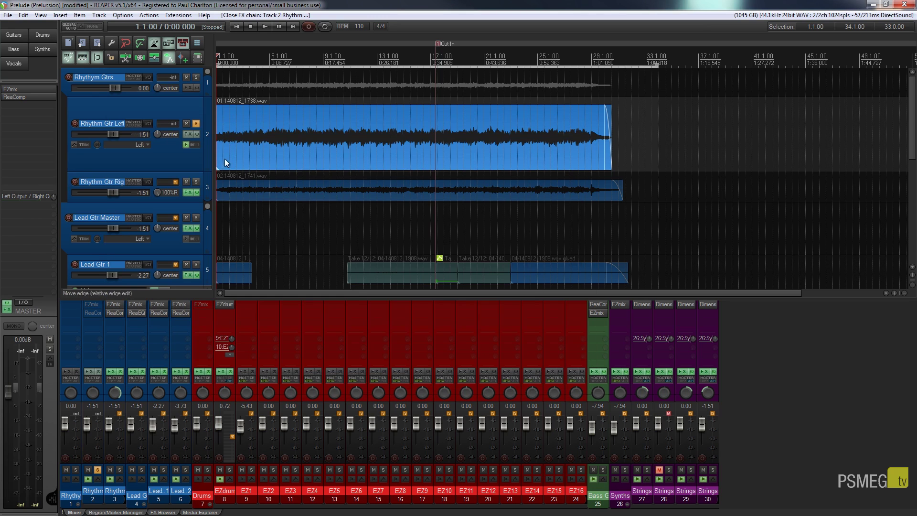
click(265, 27)
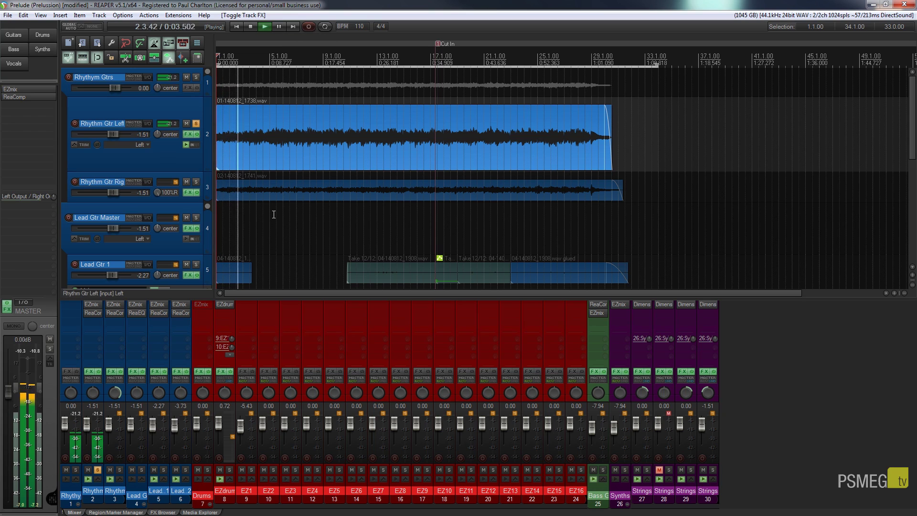
click(251, 27)
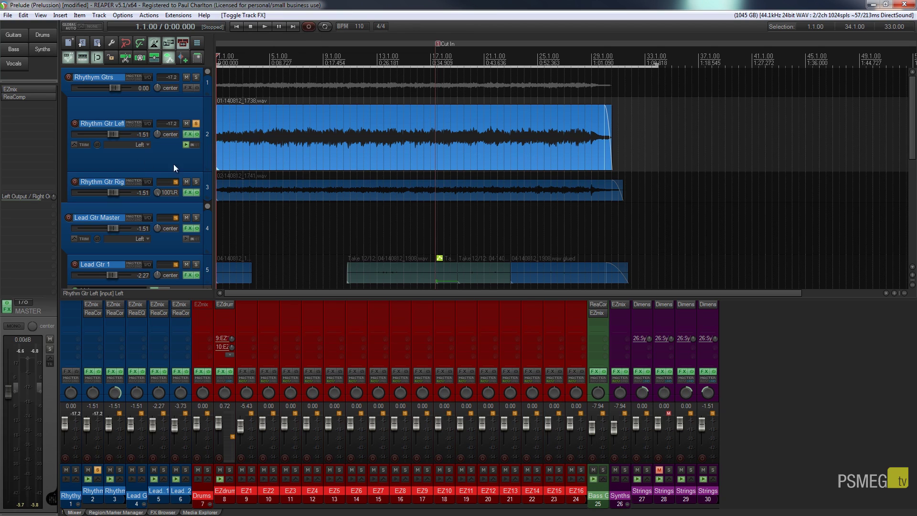
Step: Add bx_stereomaker from the Brainworx plugins to Rhythm Gtr Left's FX chain after ReaComp
click(189, 136)
drag(326, 121, 405, 68)
click(205, 319)
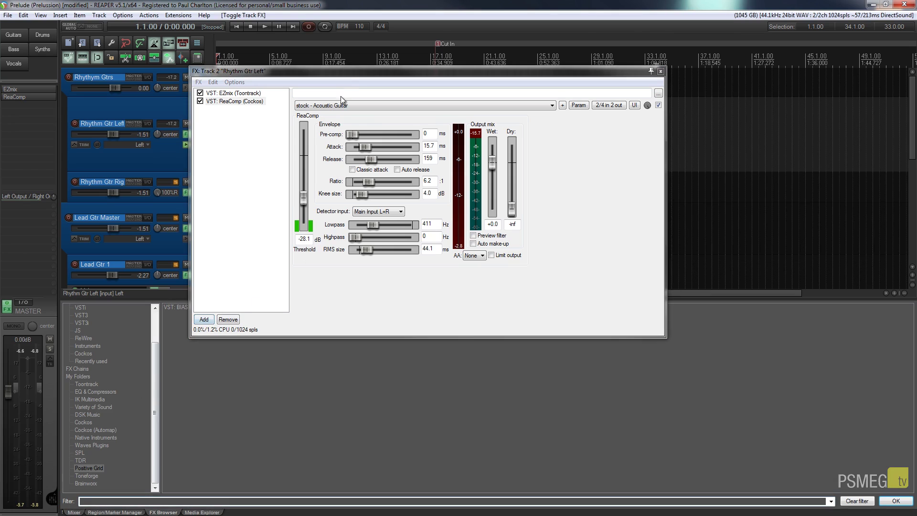
drag(347, 76, 418, 54)
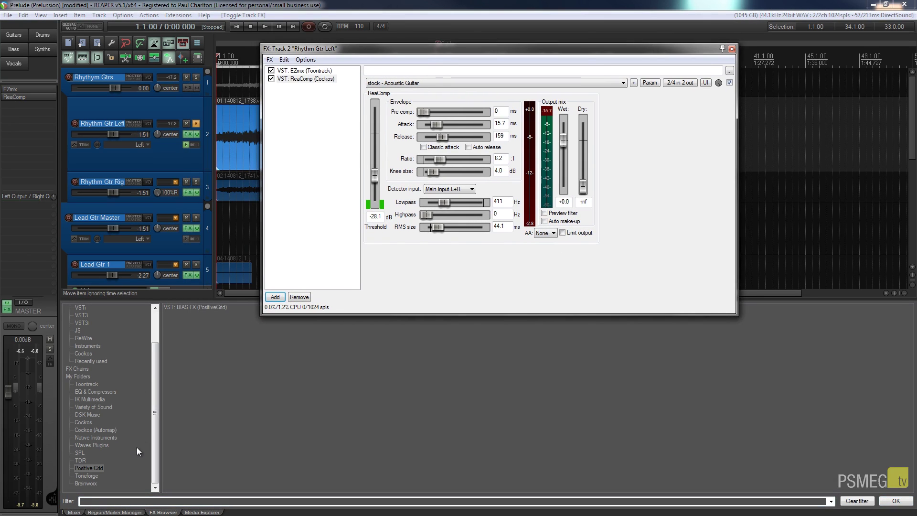
click(87, 483)
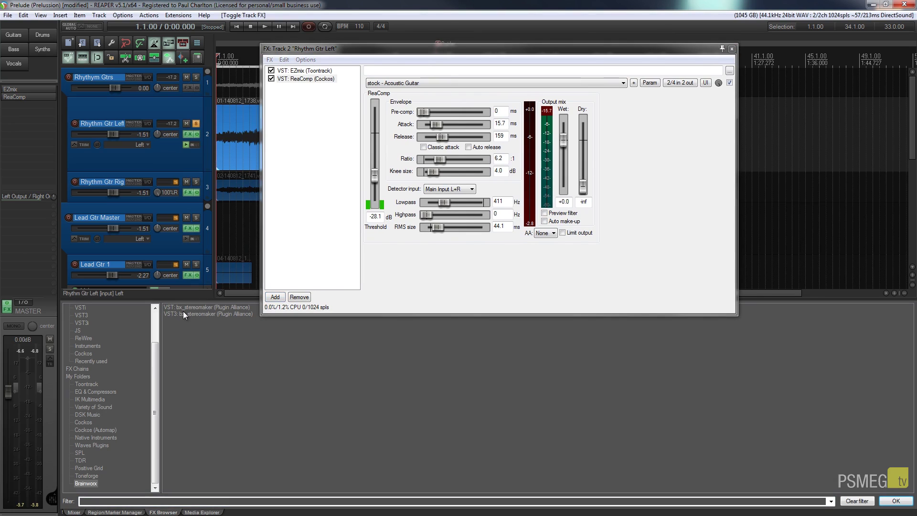
drag(182, 309, 388, 264)
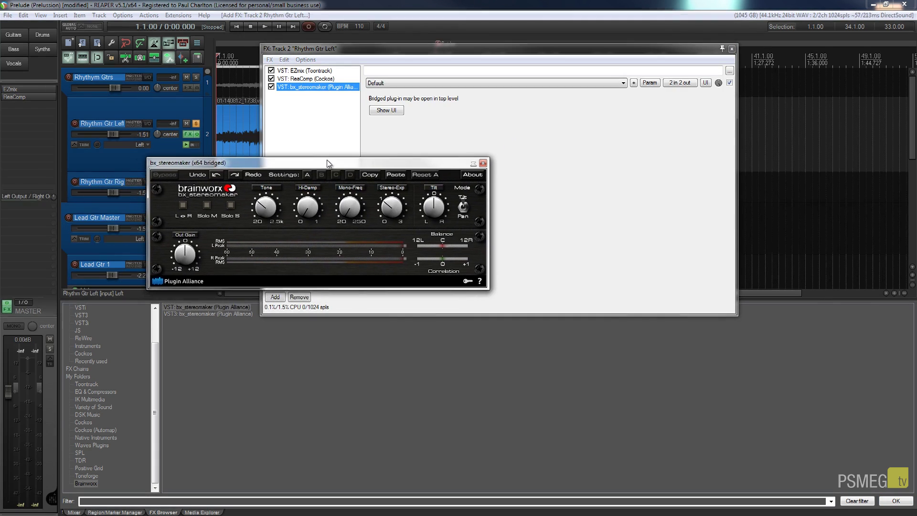
Step: Close the FX chain, leaving the bx_stereomaker window open and moved further down
click(731, 49)
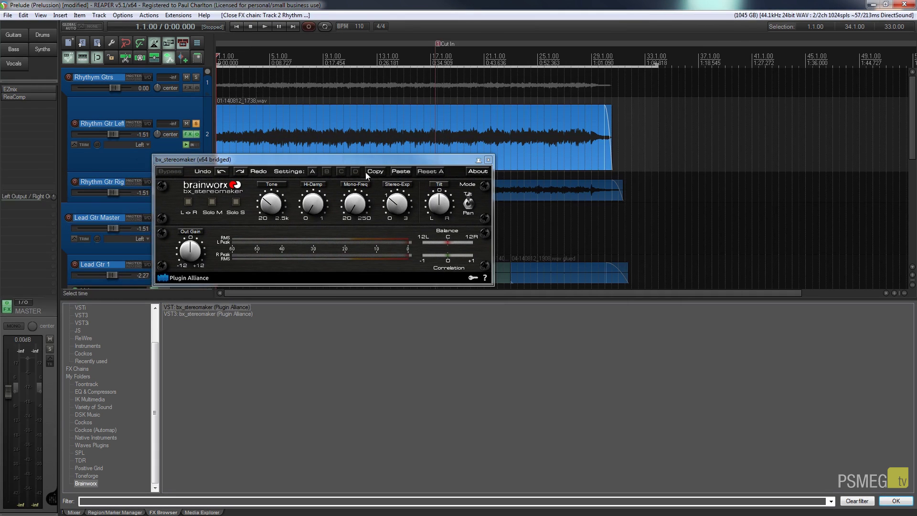
drag(363, 157, 478, 327)
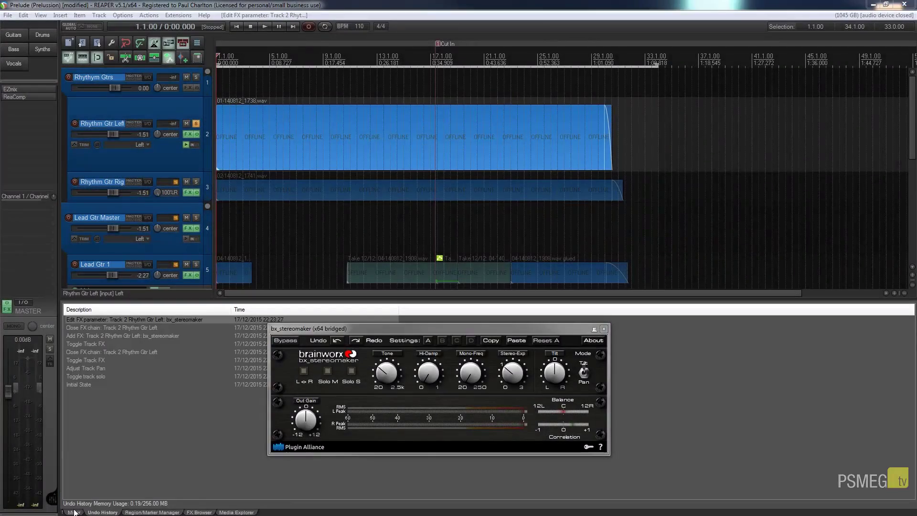
Step: Show the mixer, raise the bx_stereomaker window, and play the guitar while toggling the plugin's bypass
key(ctrl+m)
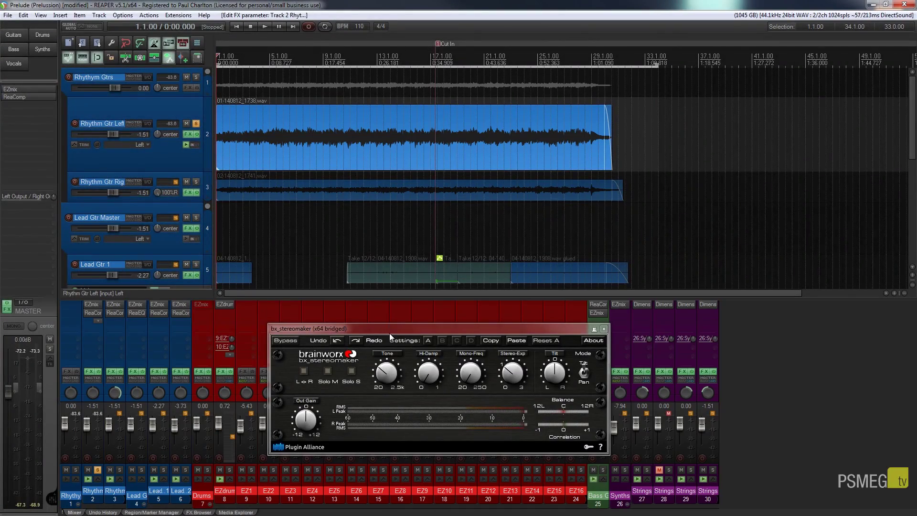
drag(392, 329, 400, 269)
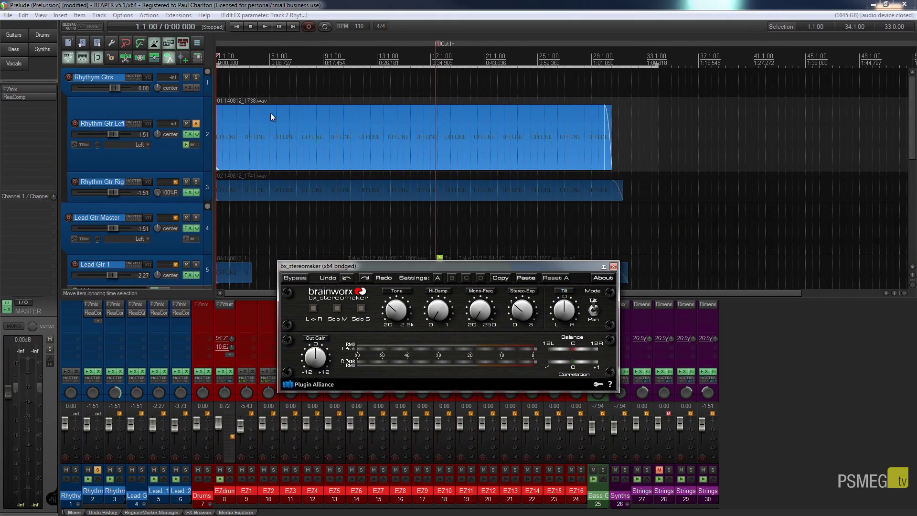
click(264, 30)
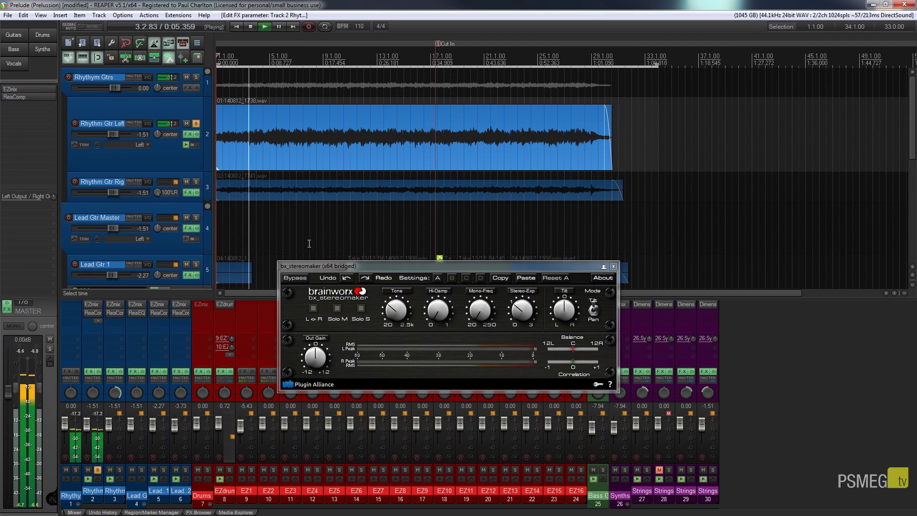
click(296, 279)
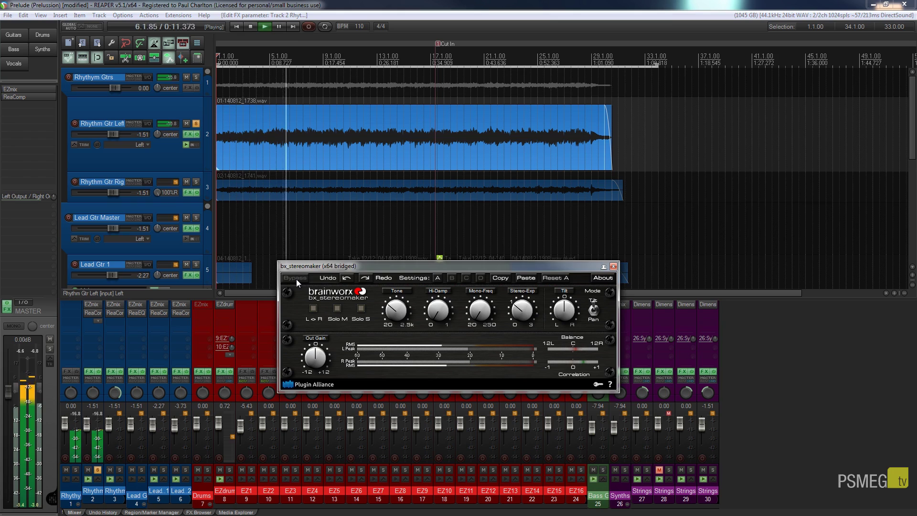
Step: A/B bx_stereomaker by bypassing it and turning it back on, then stop playback
click(297, 279)
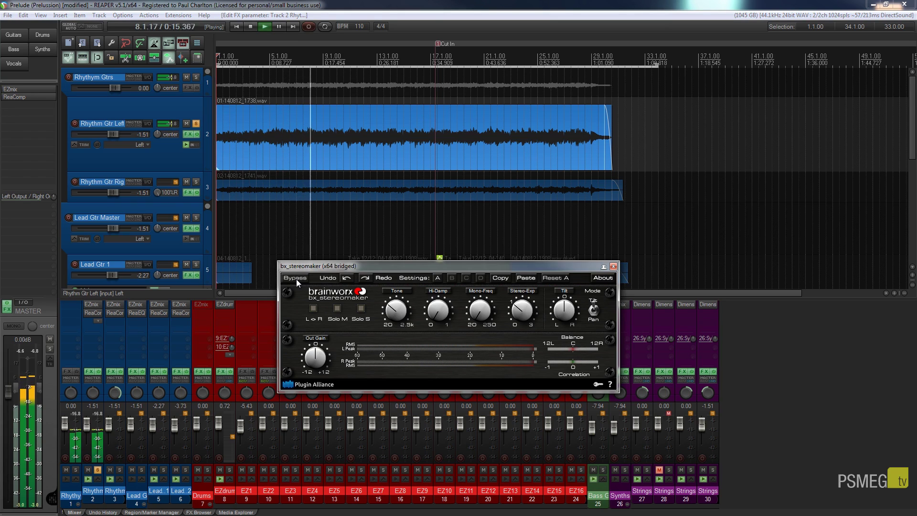
click(296, 279)
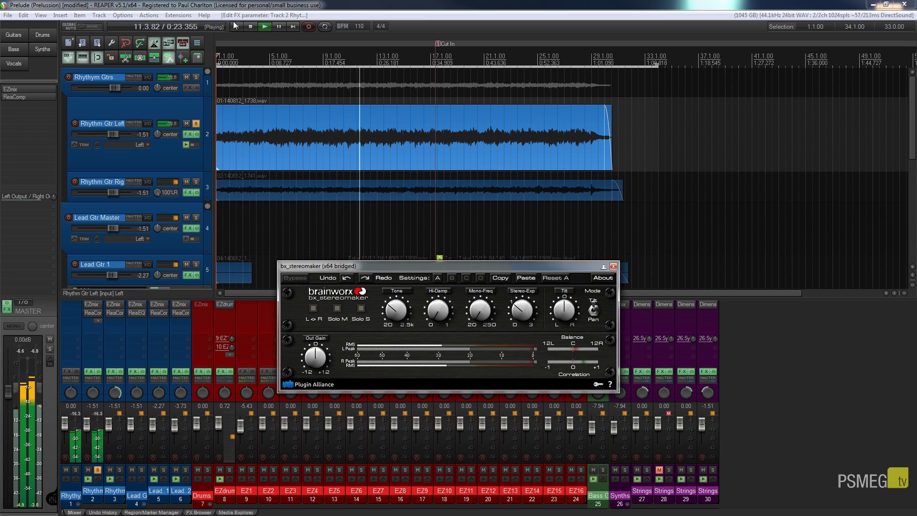
click(250, 26)
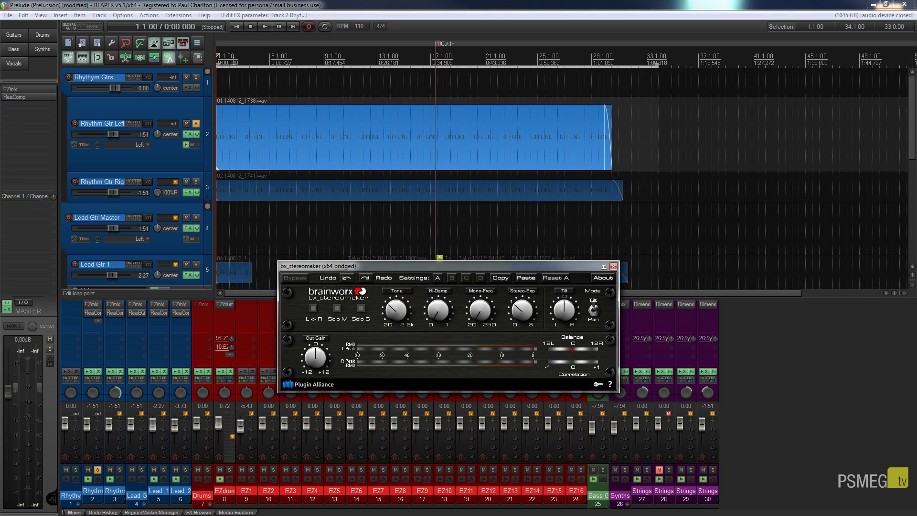
click(263, 26)
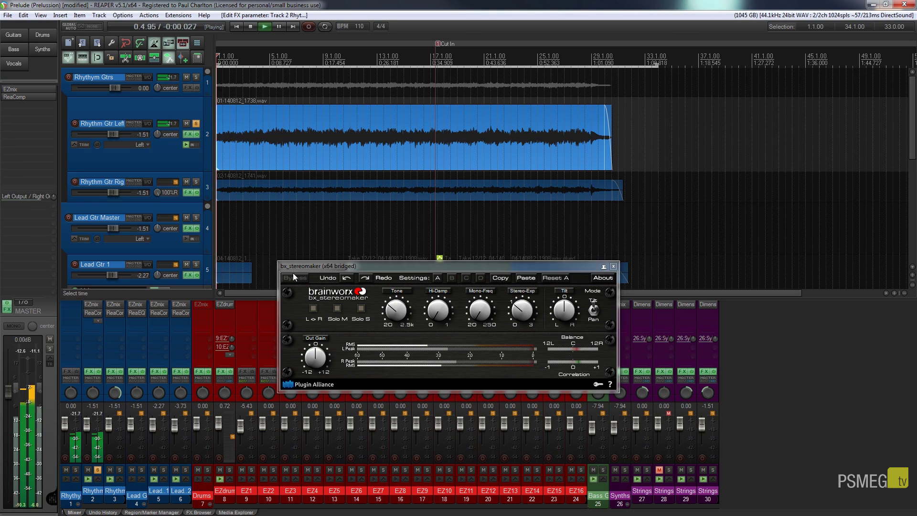
click(338, 308)
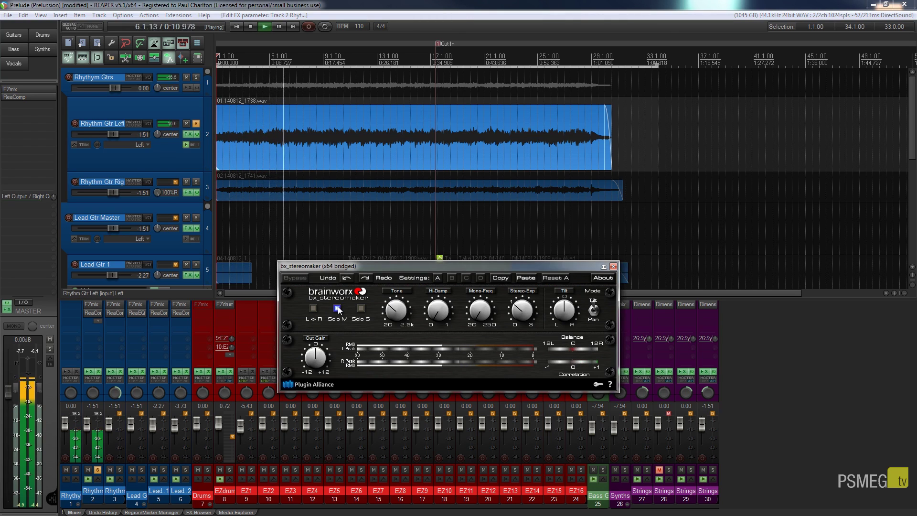
click(362, 308)
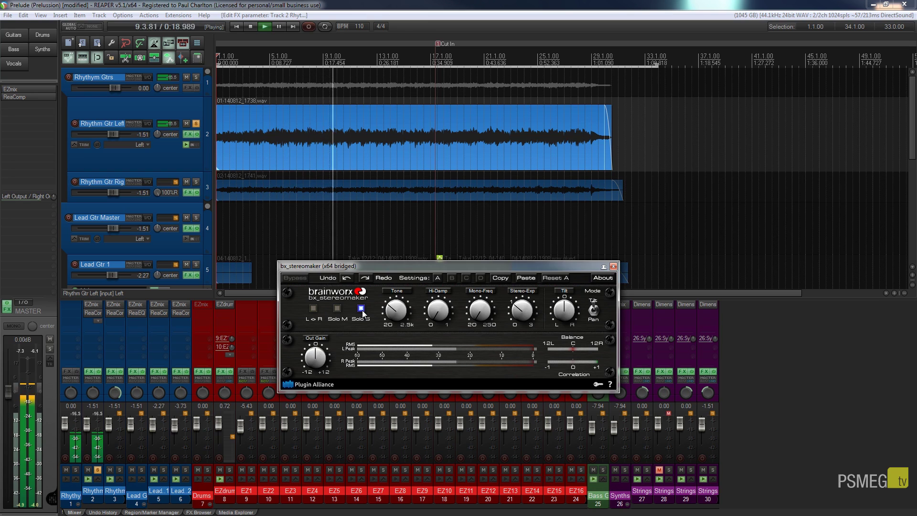
click(361, 309)
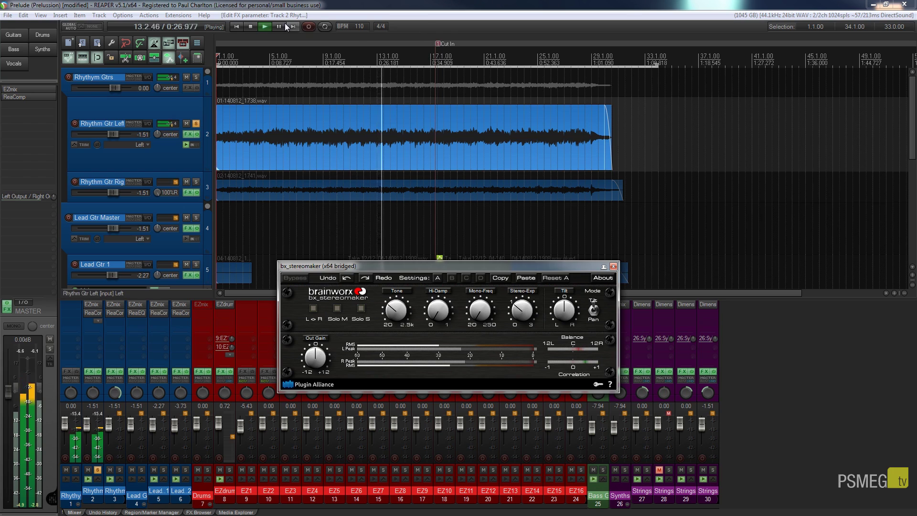
click(255, 26)
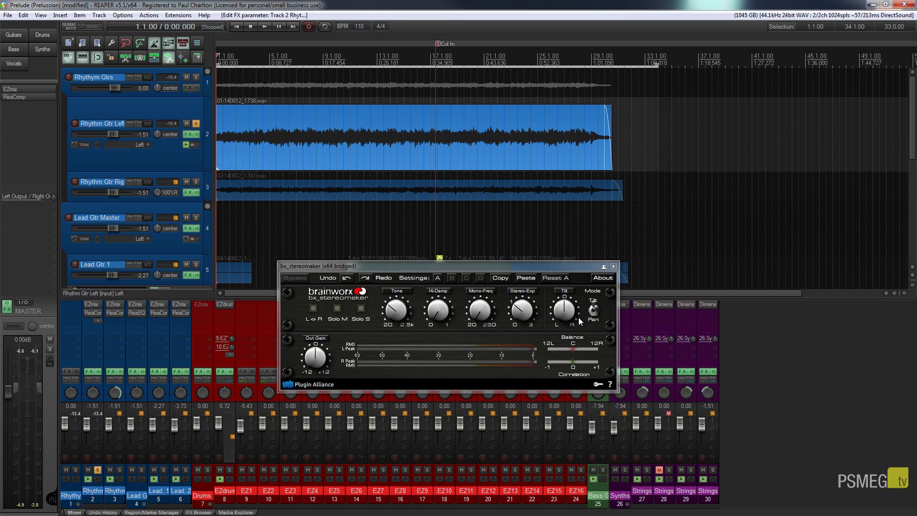
click(594, 312)
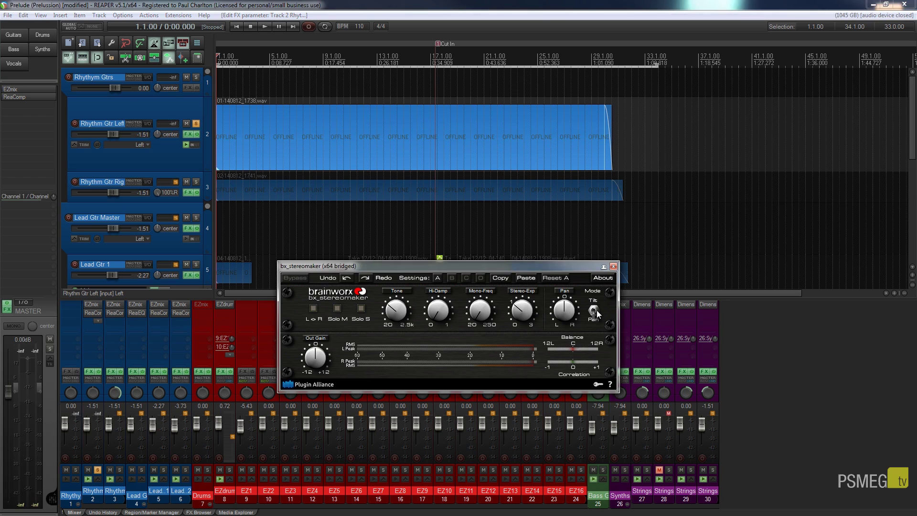
click(594, 311)
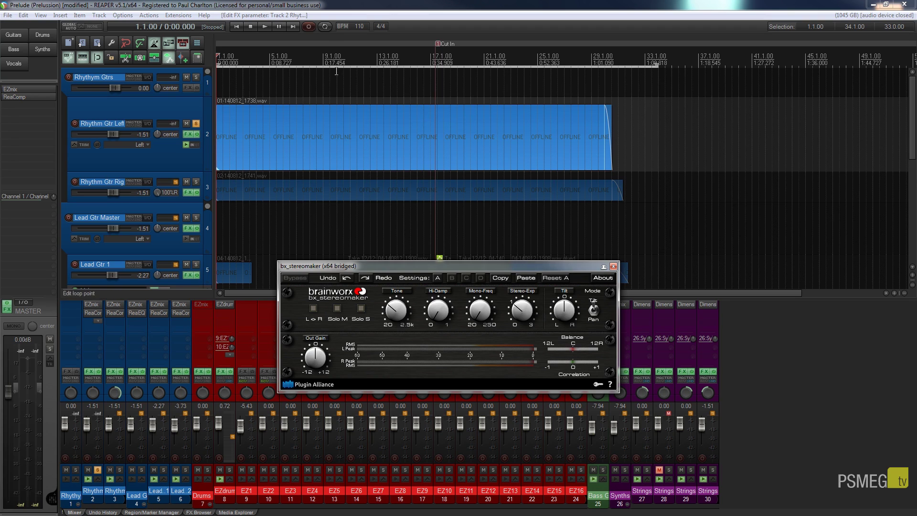
Step: Play the guitar, raise bx_stereomaker's Tone frequency to about 80 Hz, then stop playback
click(354, 128)
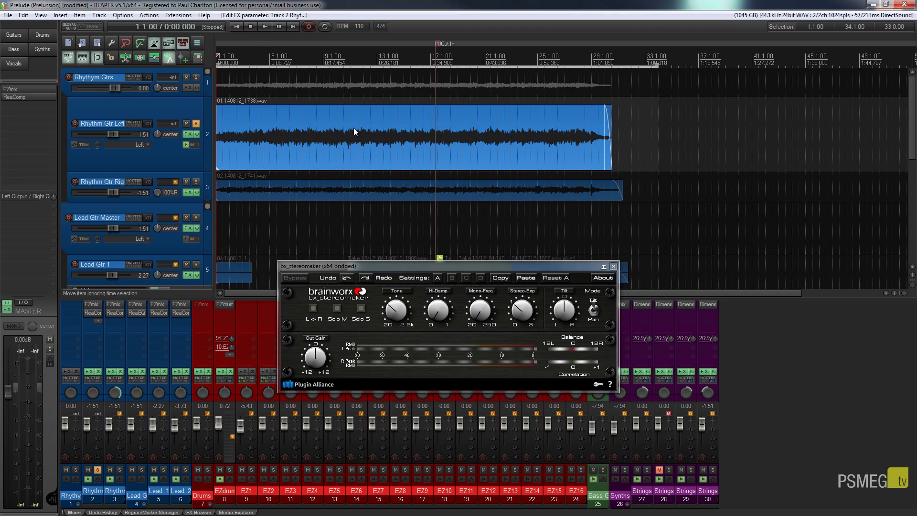
click(401, 304)
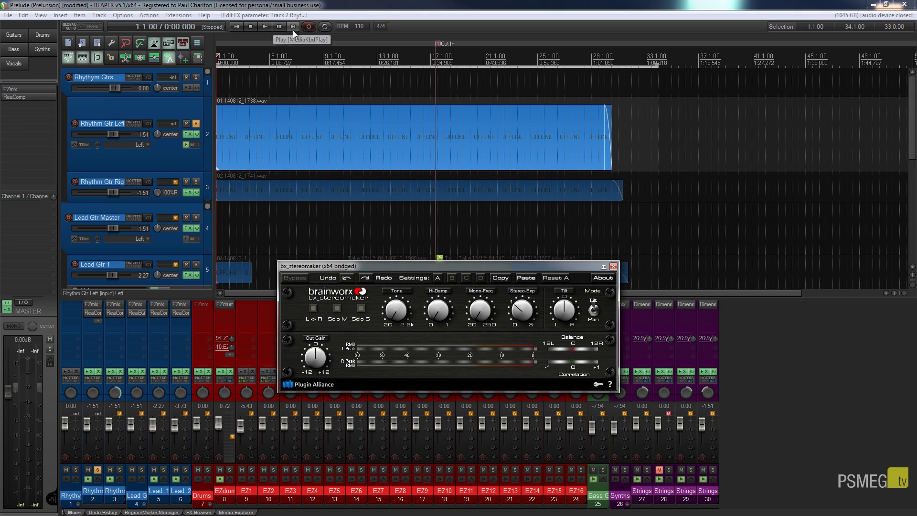
click(266, 26)
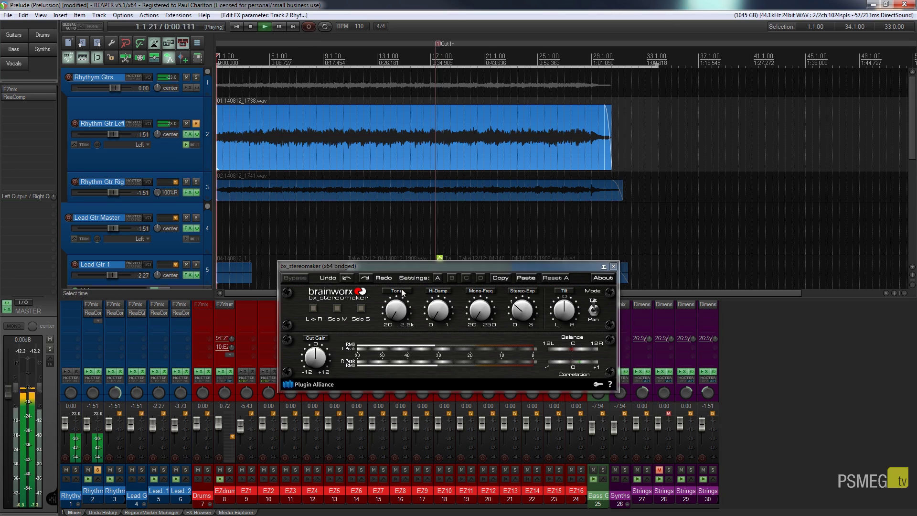
click(392, 314)
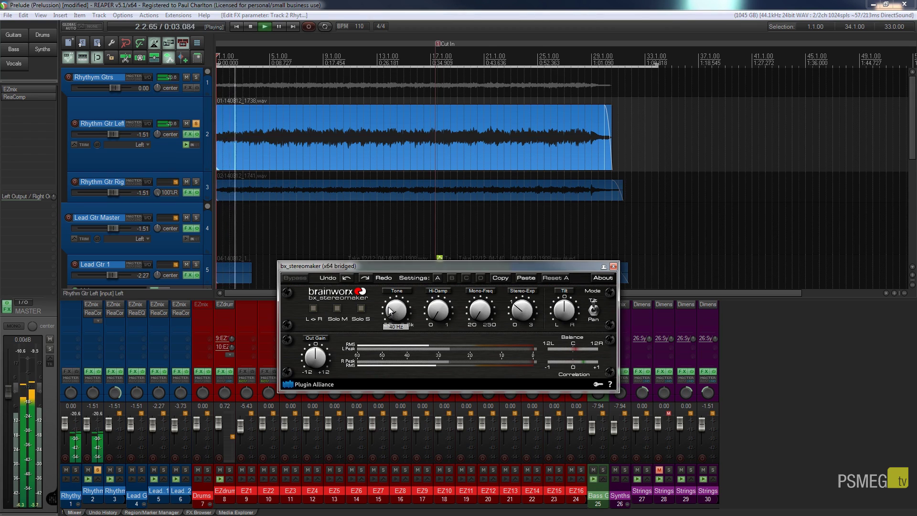
mouse_move(390, 306)
mouse_down()
mouse_move(400, 302)
mouse_move(393, 321)
mouse_up()
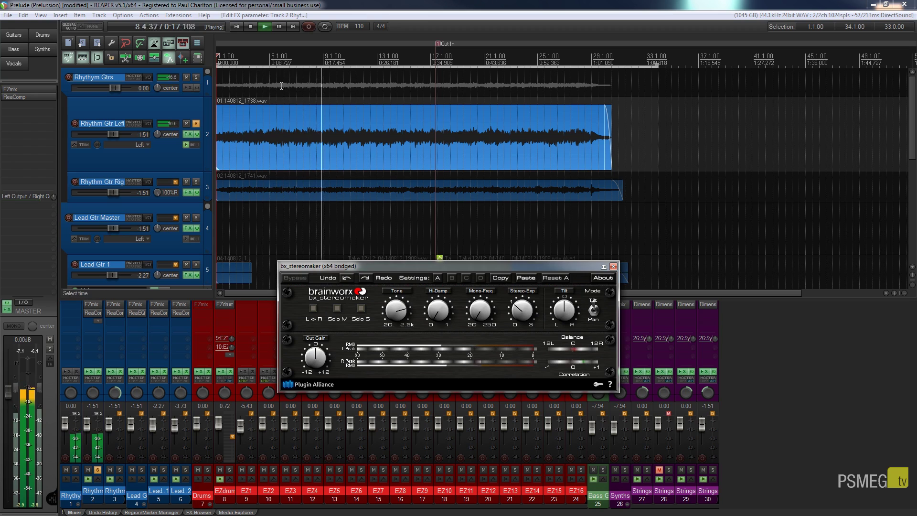
click(255, 27)
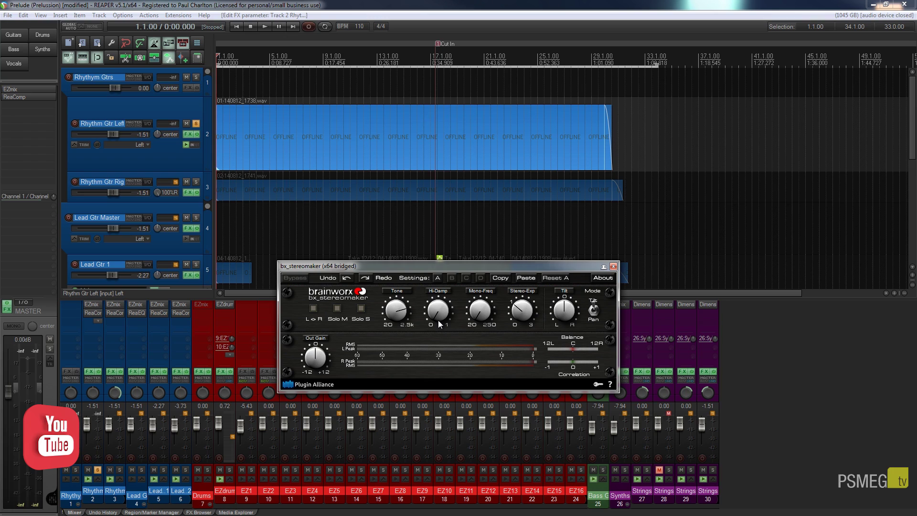
Step: Start playback and raise bx_stereomaker's Hi-Damp from 0 to 26 %, then to 71 %
click(406, 8)
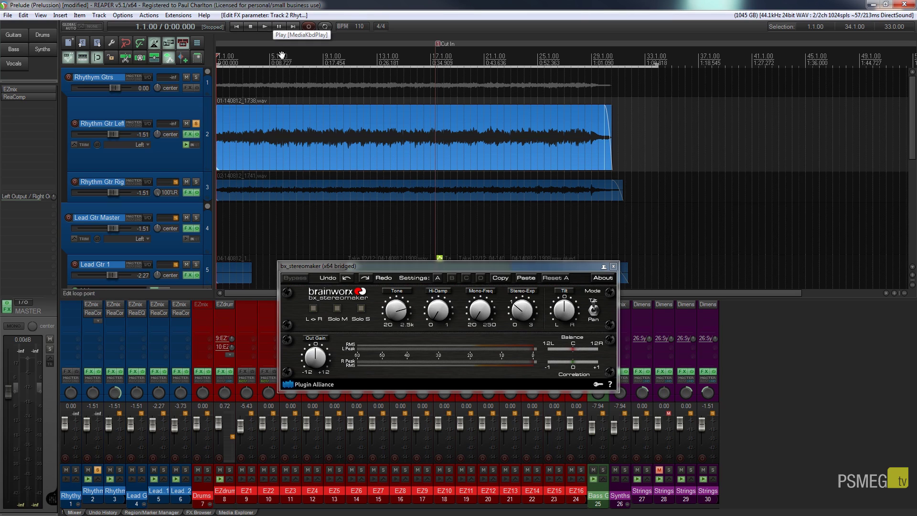
click(265, 28)
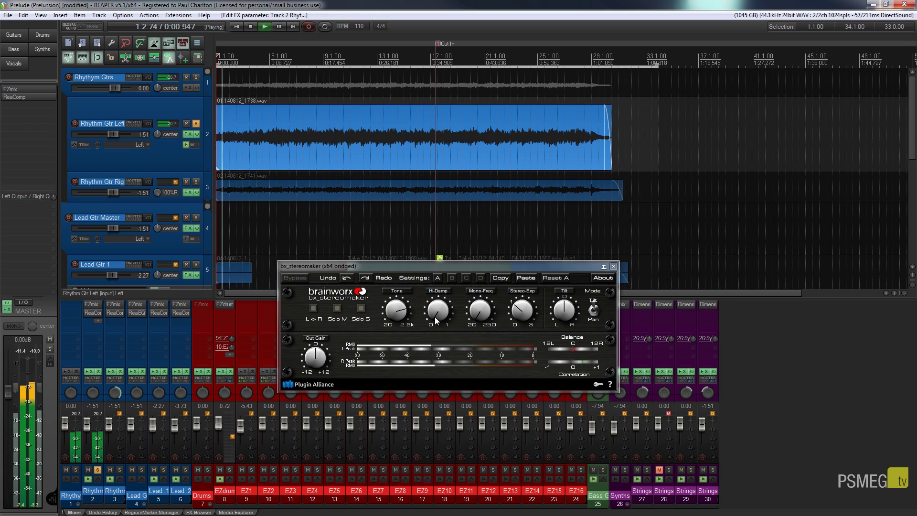
drag(435, 321, 443, 284)
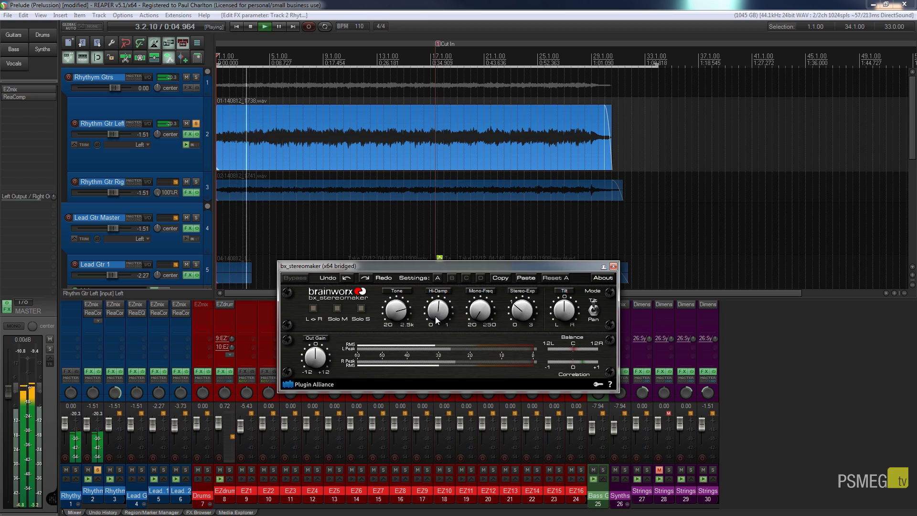
drag(436, 321, 442, 298)
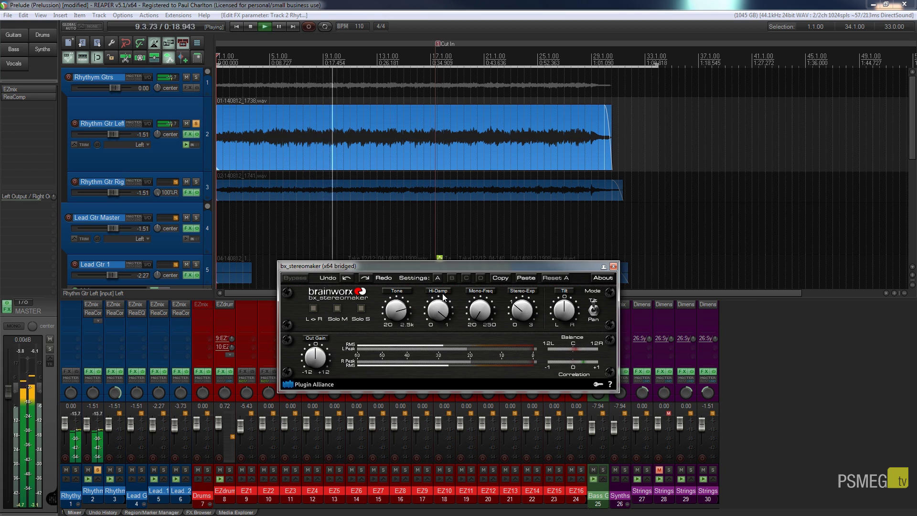
Step: Switch the Hi-Damp section off and back on to compare, then stop playback
click(444, 297)
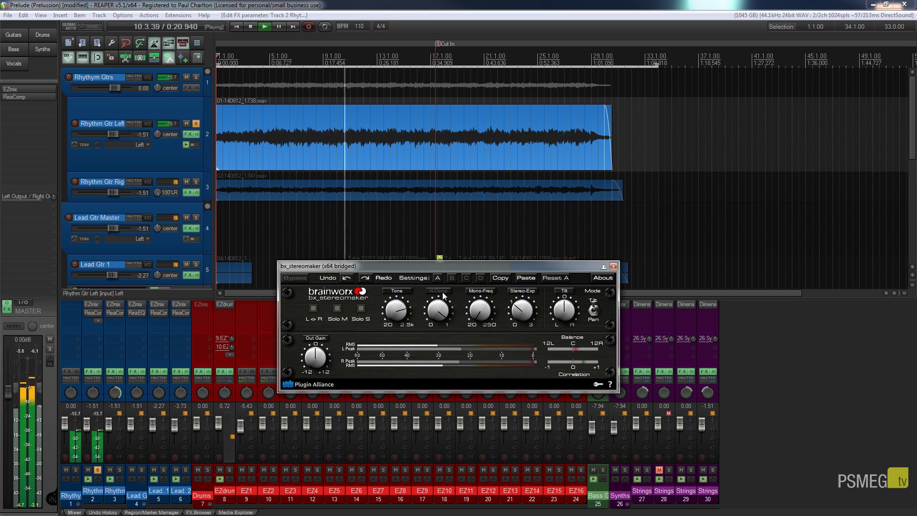
click(444, 296)
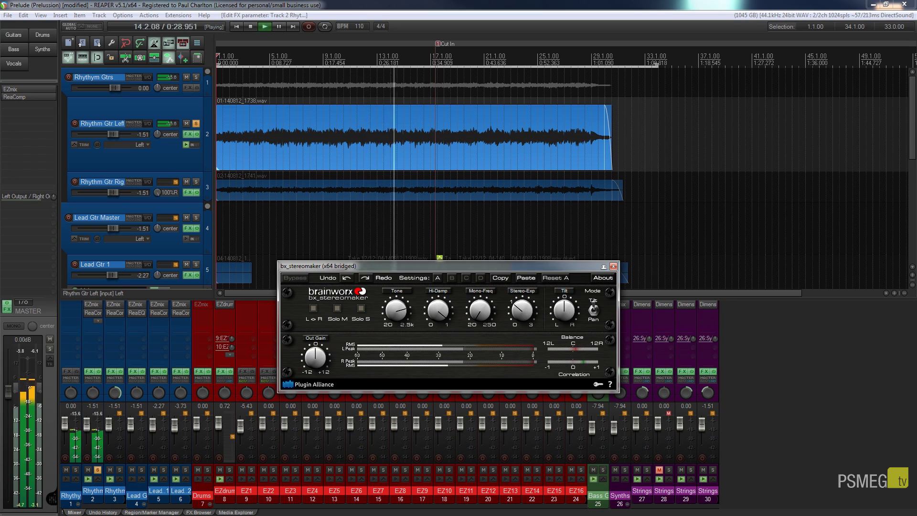
click(253, 26)
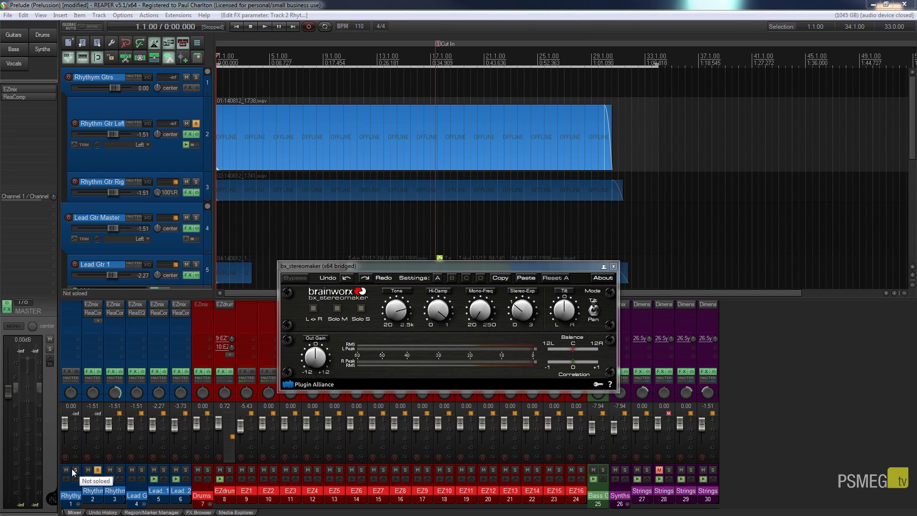
Step: Place the edit cursor at bar 14 in the Rhythm Gtr Left item, bringing the waveforms back online
click(391, 144)
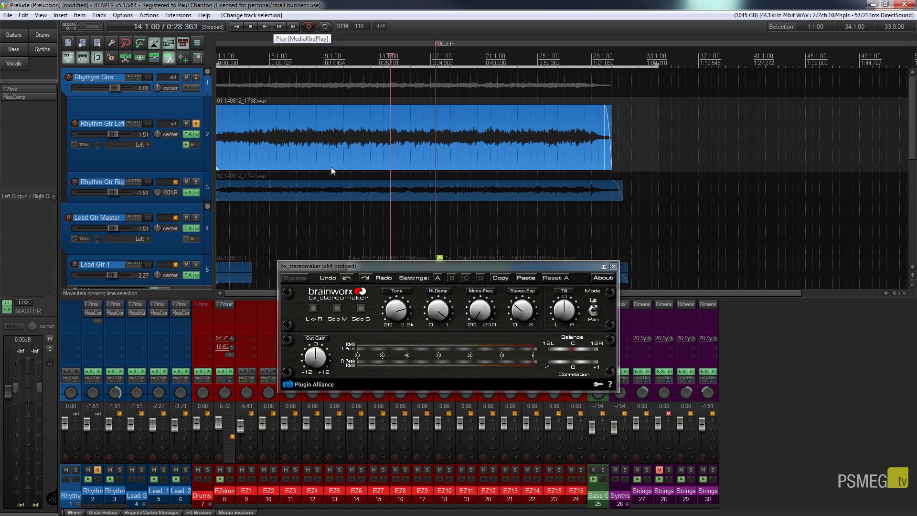
Step: Start playback and raise bx_stereomaker's Mono-Freq from 54.5 Hz to about 162, then 186 Hz
click(265, 26)
click(478, 310)
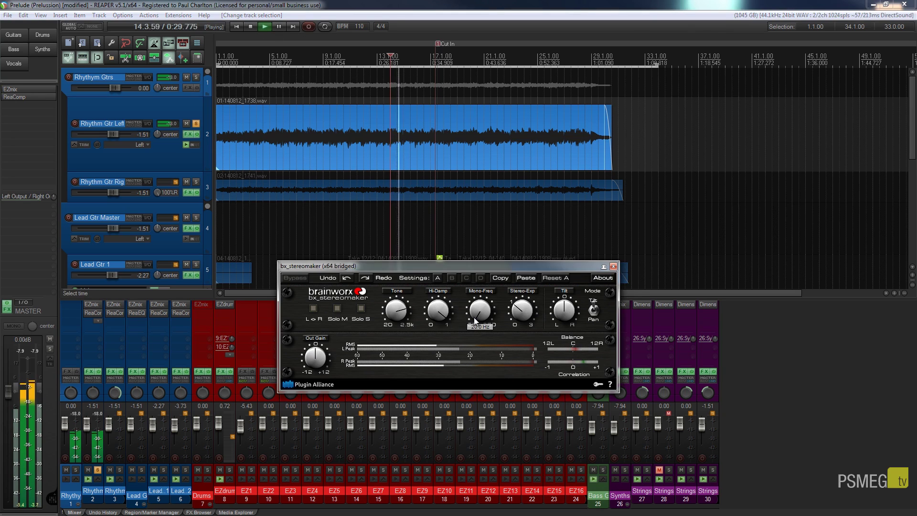
drag(478, 310, 480, 286)
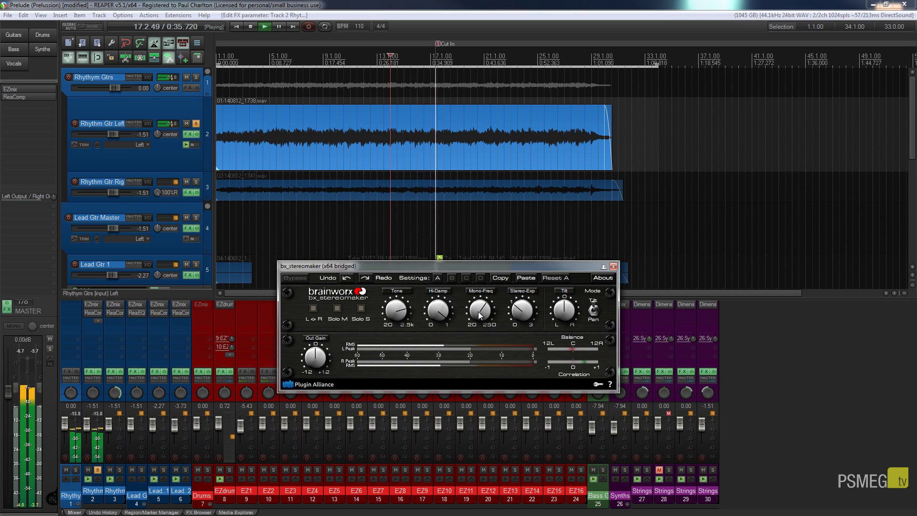
drag(477, 312, 484, 290)
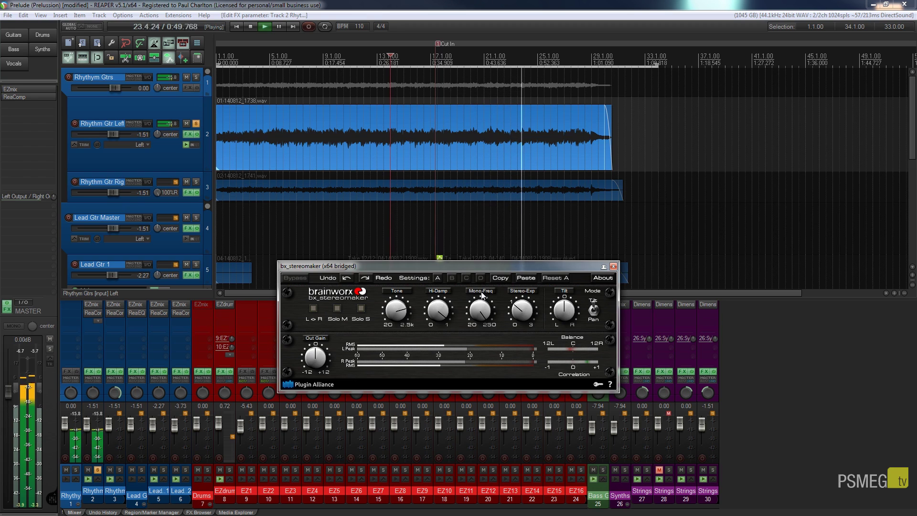
Step: Stop the transport and return the play position to 1.1.00
click(250, 27)
click(235, 27)
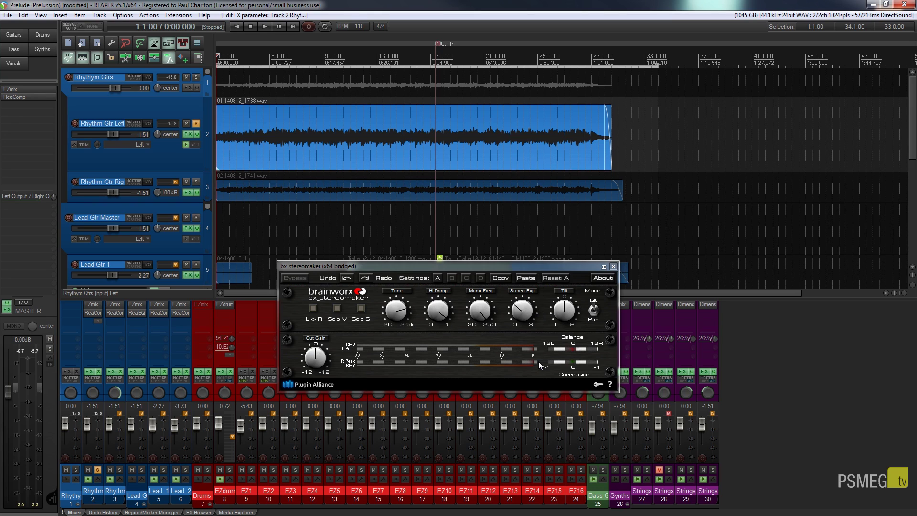
Step: Set bx_stereomaker's Tone to 500 Hz and Mono-Freq to about 137 Hz
drag(480, 314, 477, 340)
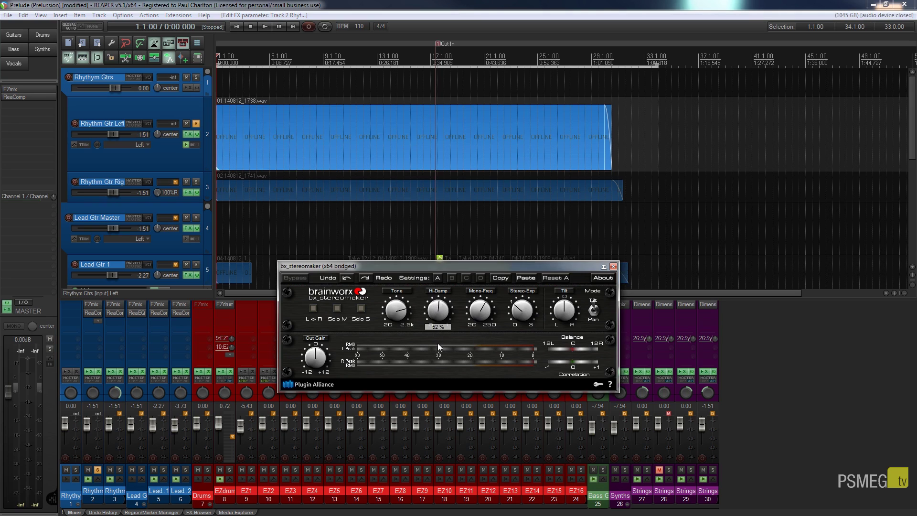
drag(395, 309, 394, 314)
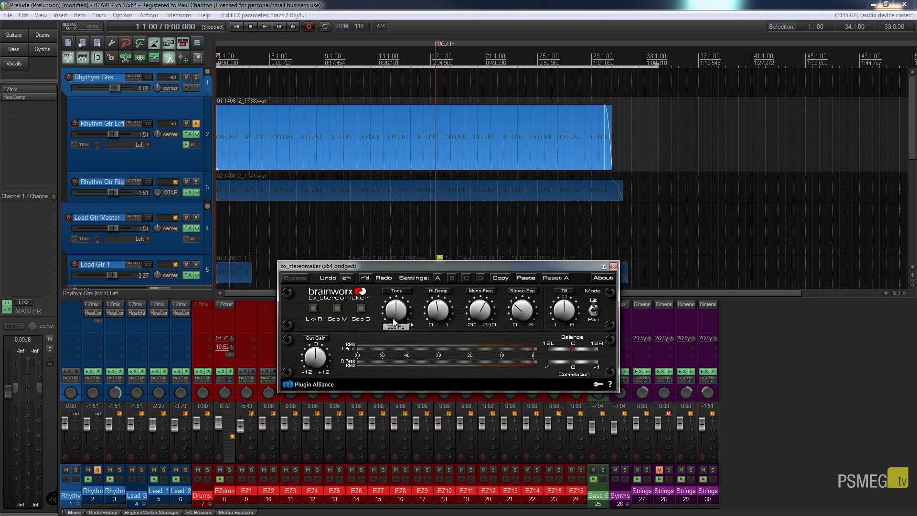
drag(479, 307, 477, 316)
Step: During playback, sweep Stereo-Exp from 0 through +34, +108 and +230 %, settling at +201 %
click(264, 27)
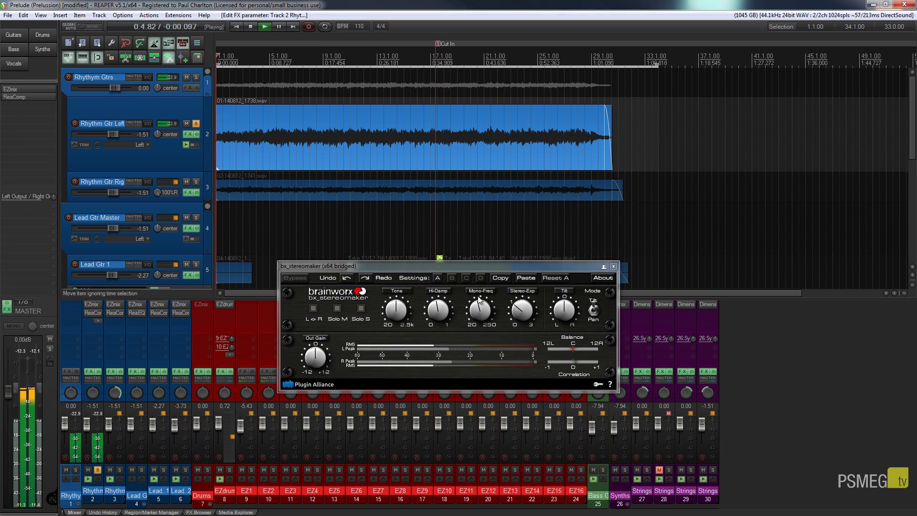
drag(524, 310, 521, 332)
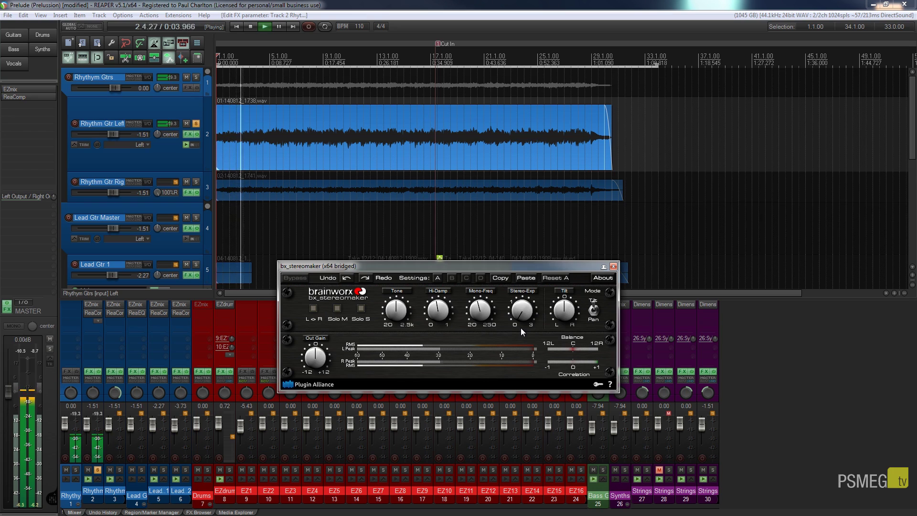
mouse_move(520, 314)
mouse_down()
mouse_move(520, 305)
mouse_move(524, 319)
mouse_up()
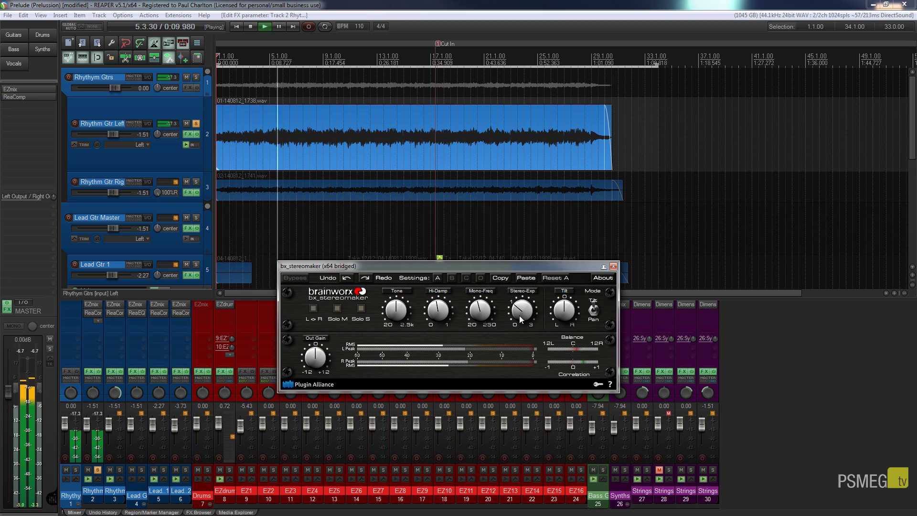
drag(524, 319, 523, 308)
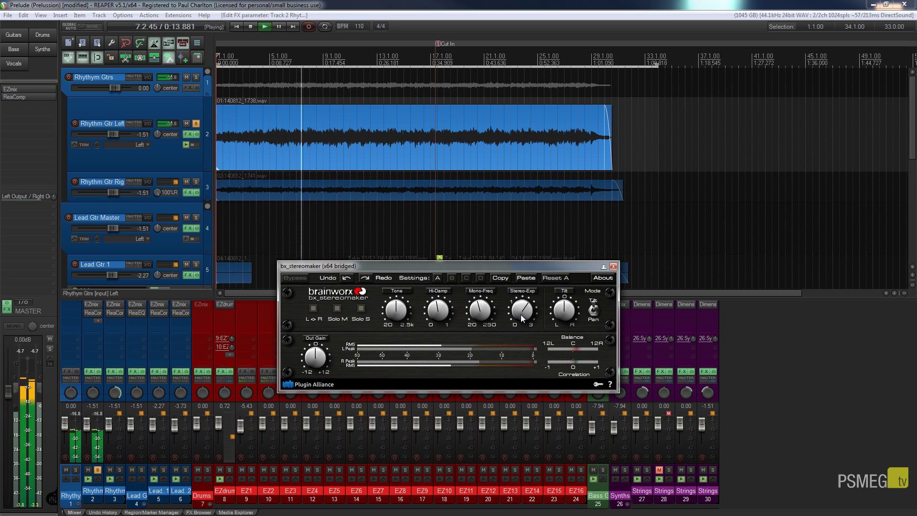
drag(521, 315, 522, 307)
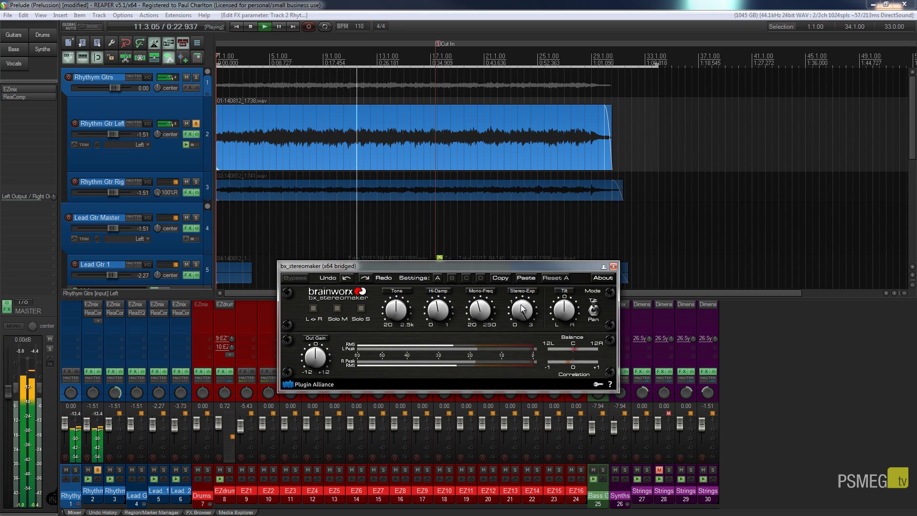
drag(520, 314, 519, 340)
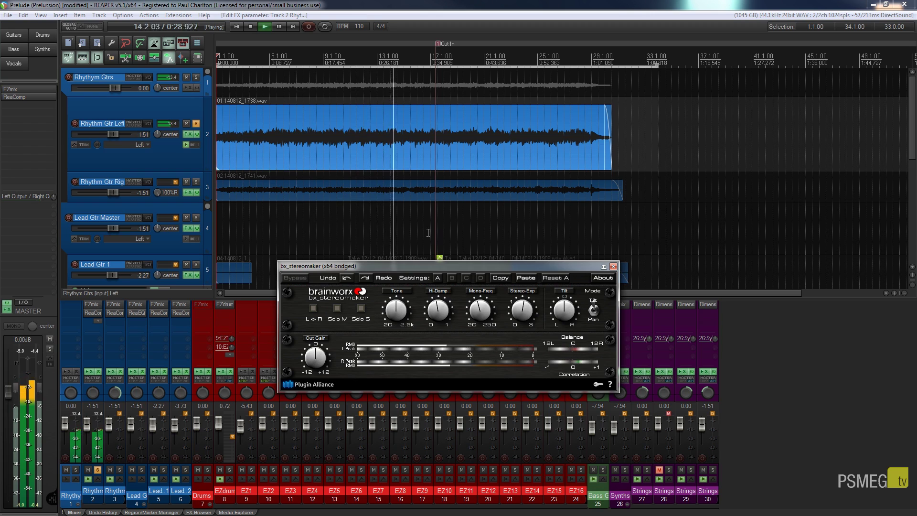
Step: Stop playback, returning the transport to 1.1.00
click(251, 28)
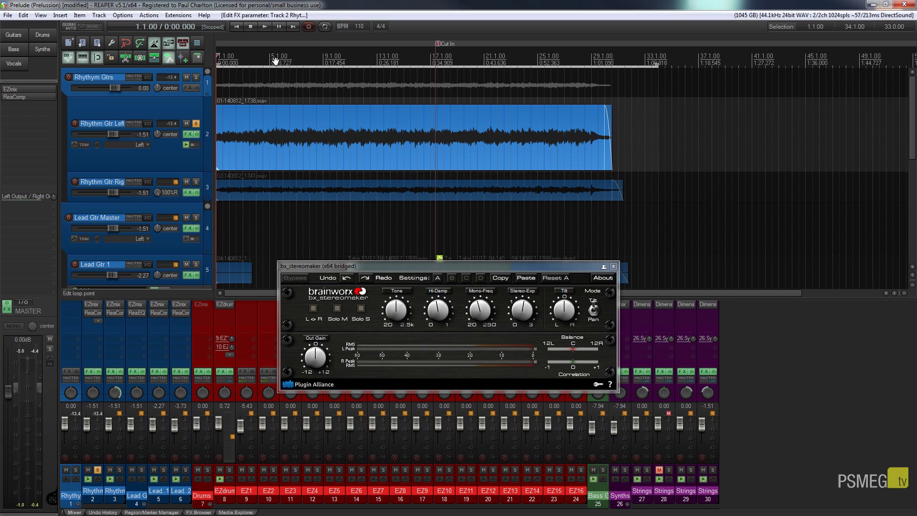
Step: Play the guitar, push Stereo-Exp to +300 %, ease it back to about +203 %, then stop
click(264, 27)
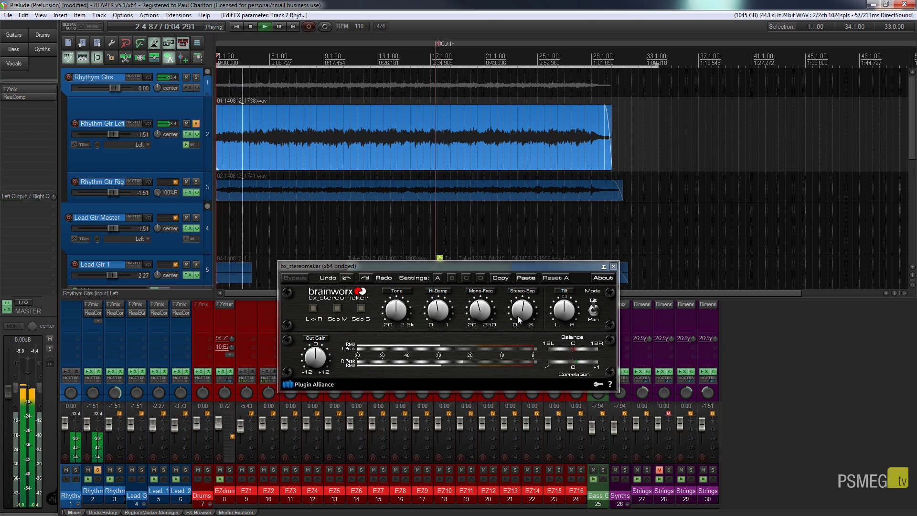
mouse_move(519, 319)
mouse_down()
mouse_move(522, 297)
mouse_move(524, 307)
mouse_up()
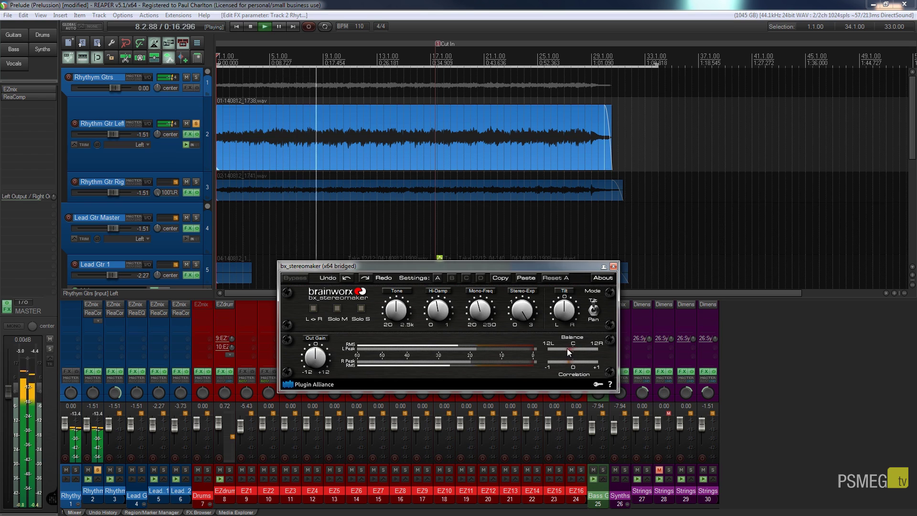
mouse_move(520, 310)
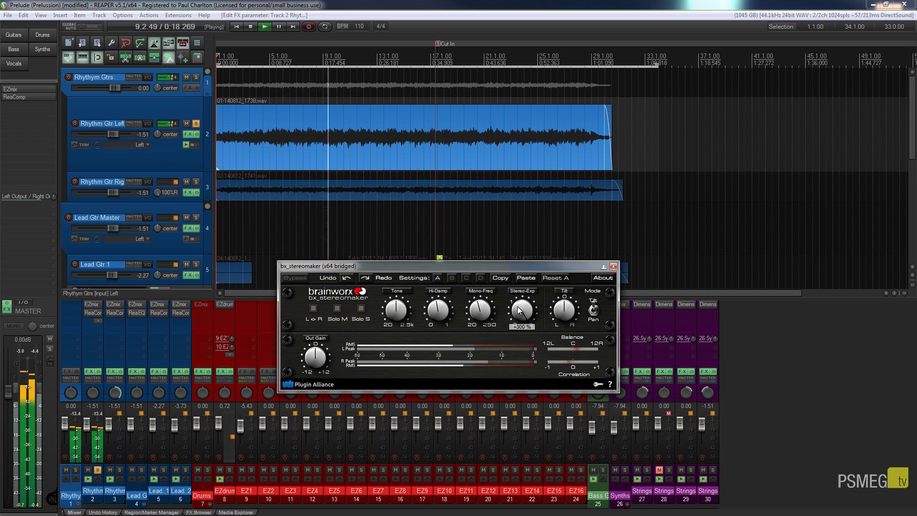
drag(520, 311, 520, 328)
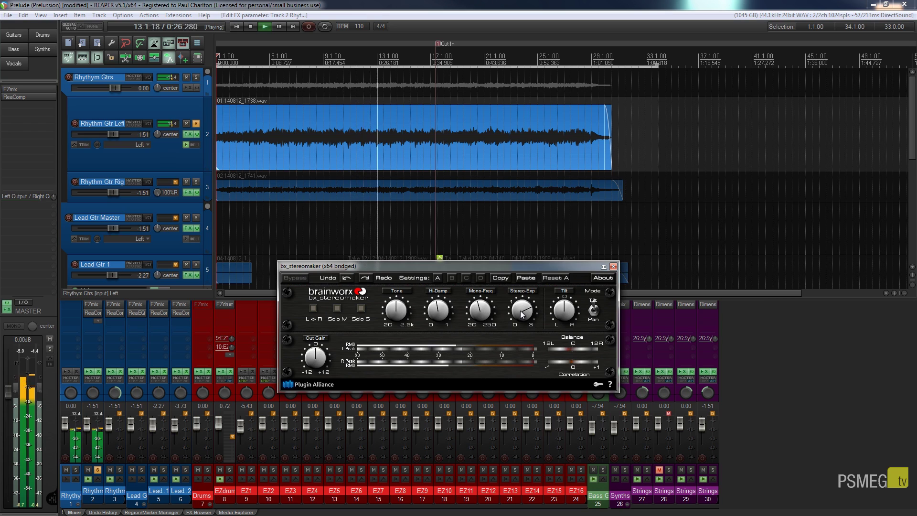
scroll(522, 314, down, 3)
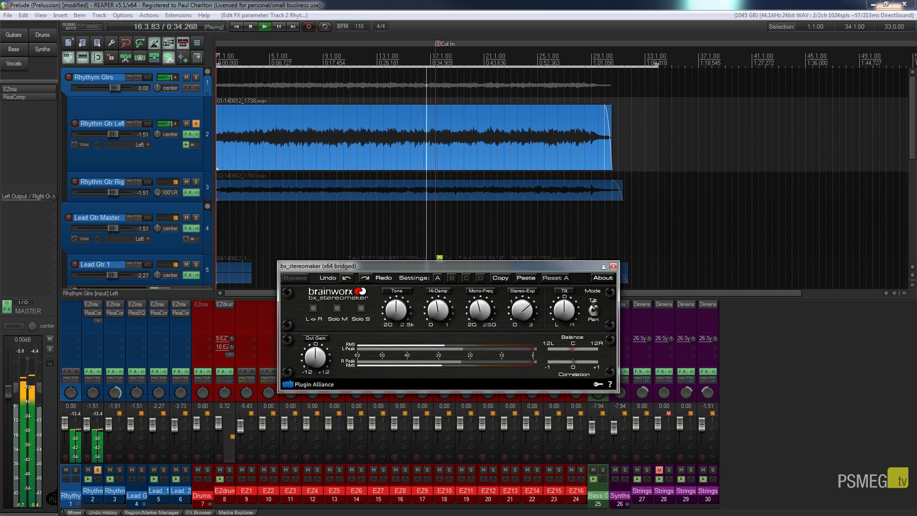
key(space)
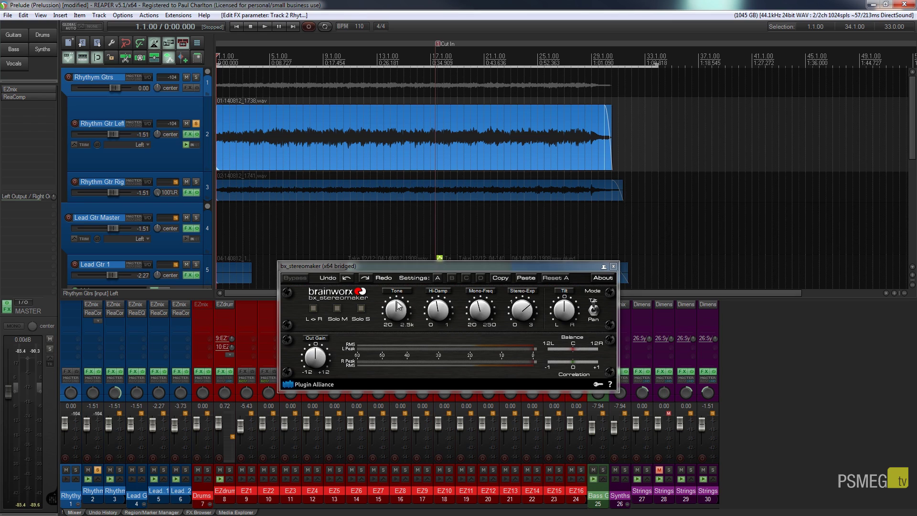
Step: Build settings slot B with Hi-Damp at 82 % and lower Mono-Freq, Stereo-Exp and Tone
click(436, 277)
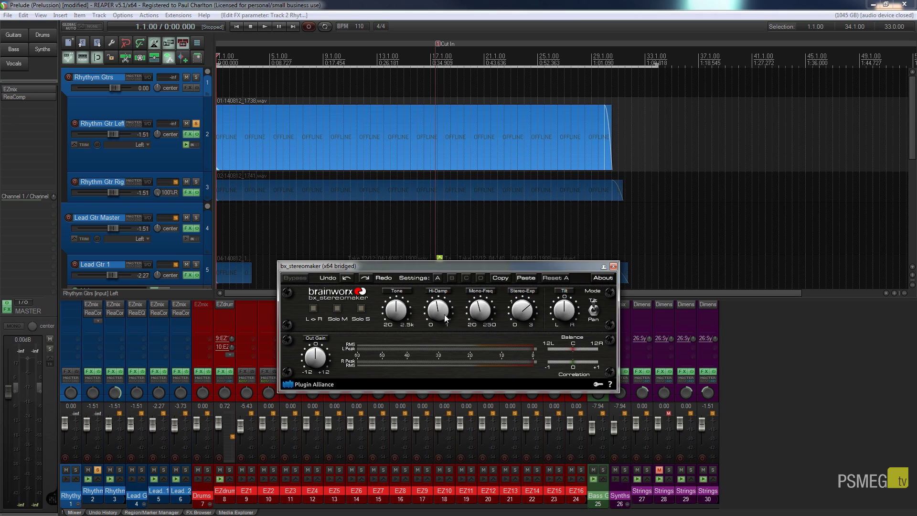
click(453, 278)
drag(442, 312, 443, 266)
drag(480, 311, 535, 313)
drag(398, 314, 399, 320)
Step: Compare slot A against slot B, finishing on slot A
click(437, 278)
click(452, 277)
click(438, 279)
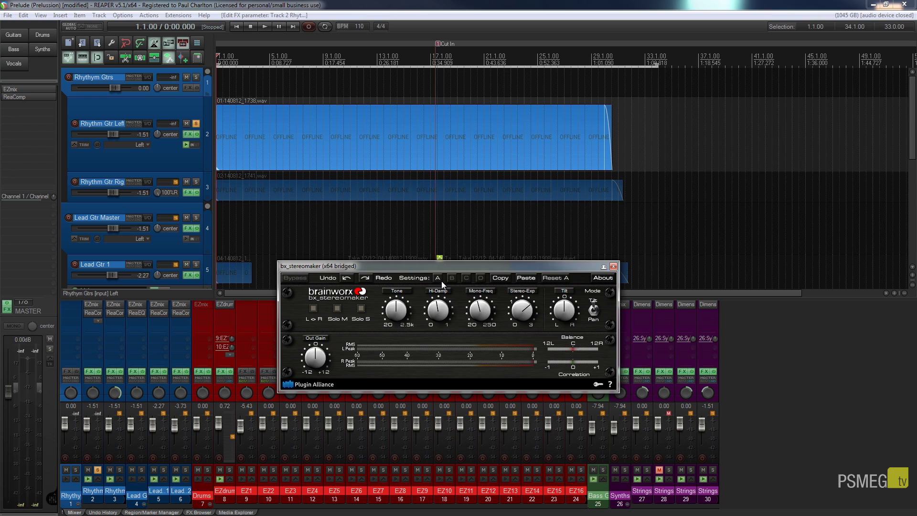